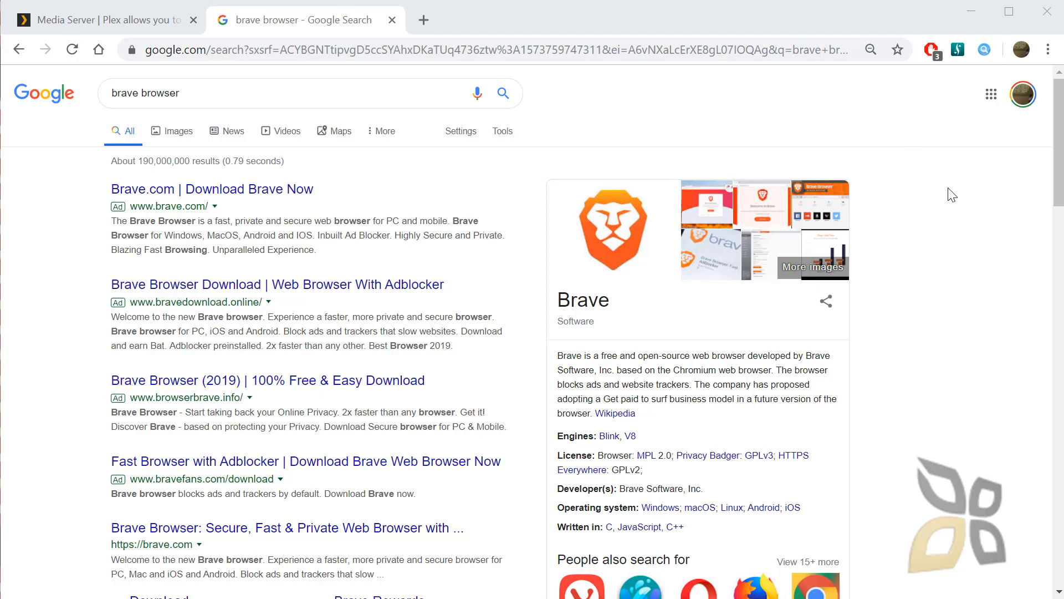
Step: Open the official brave.com site from the search results and download the Brave browser installer
{"action": "scroll", "coordinate": [914, 199], "scroll_direction": "down", "scroll_amount": 1}
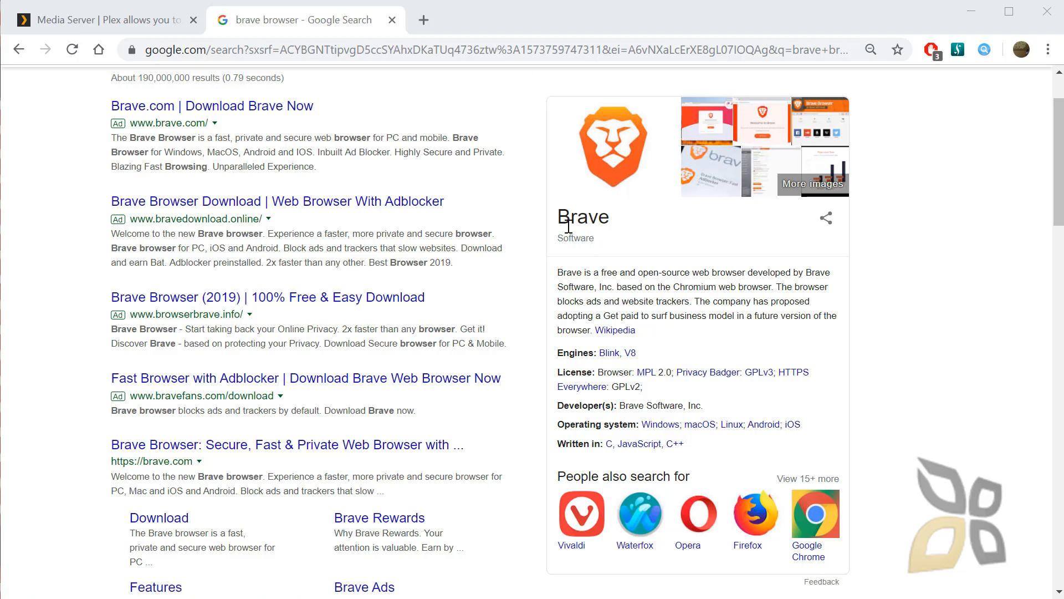
{"action": "scroll", "coordinate": [268, 280], "scroll_direction": "down", "scroll_amount": 3}
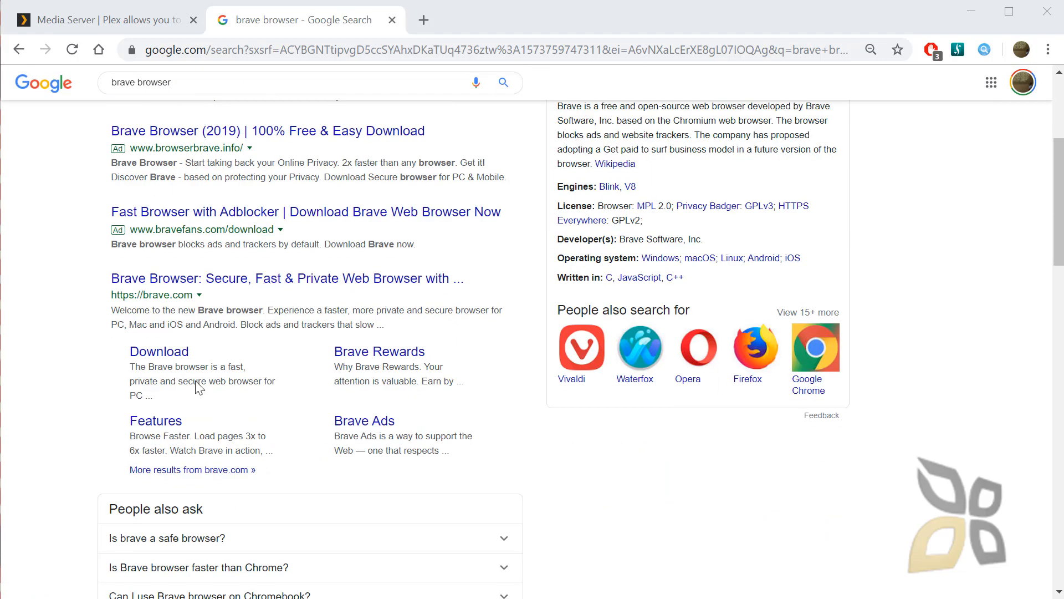
{"action": "left_click", "coordinate": [162, 283]}
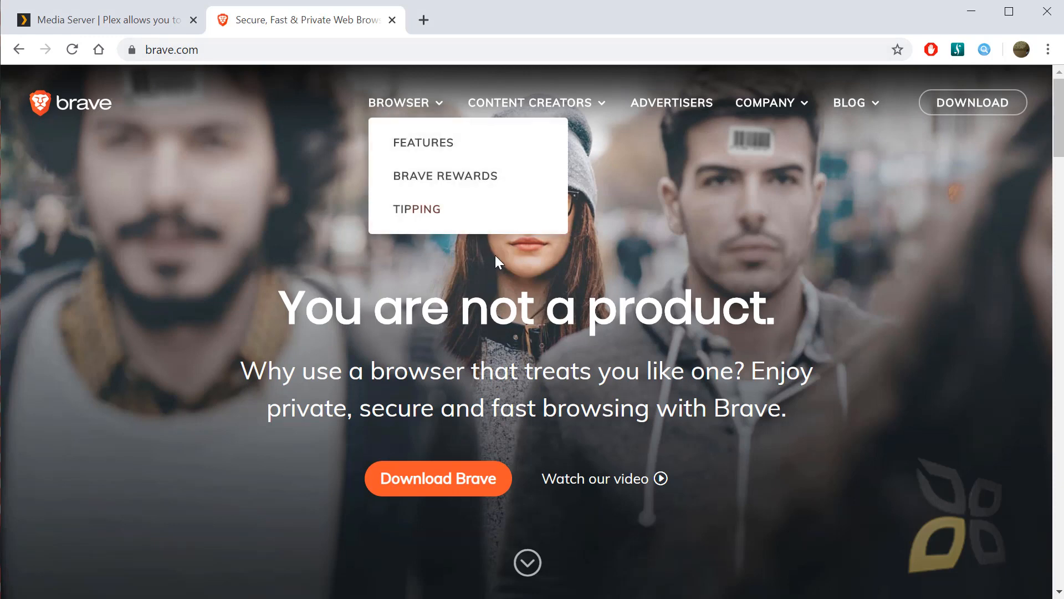
{"action": "scroll", "coordinate": [497, 404], "scroll_direction": "down", "scroll_amount": 1}
{"action": "left_click", "coordinate": [443, 404]}
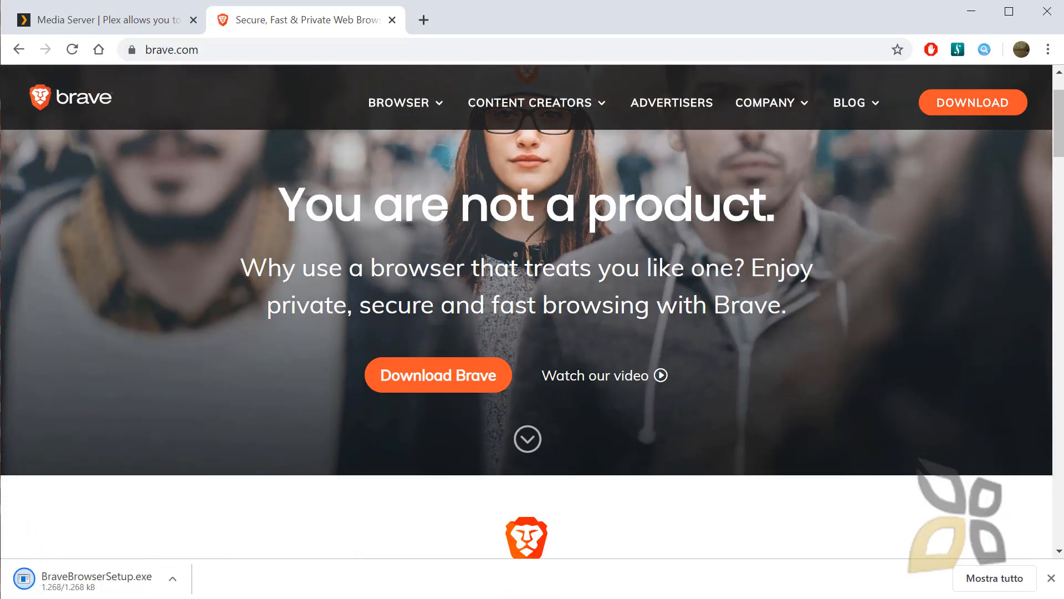
Step: Run the downloaded BraveBrowserSetup.exe, allow it to execute, and close the installer when installation finishes
{"action": "left_click", "coordinate": [175, 580]}
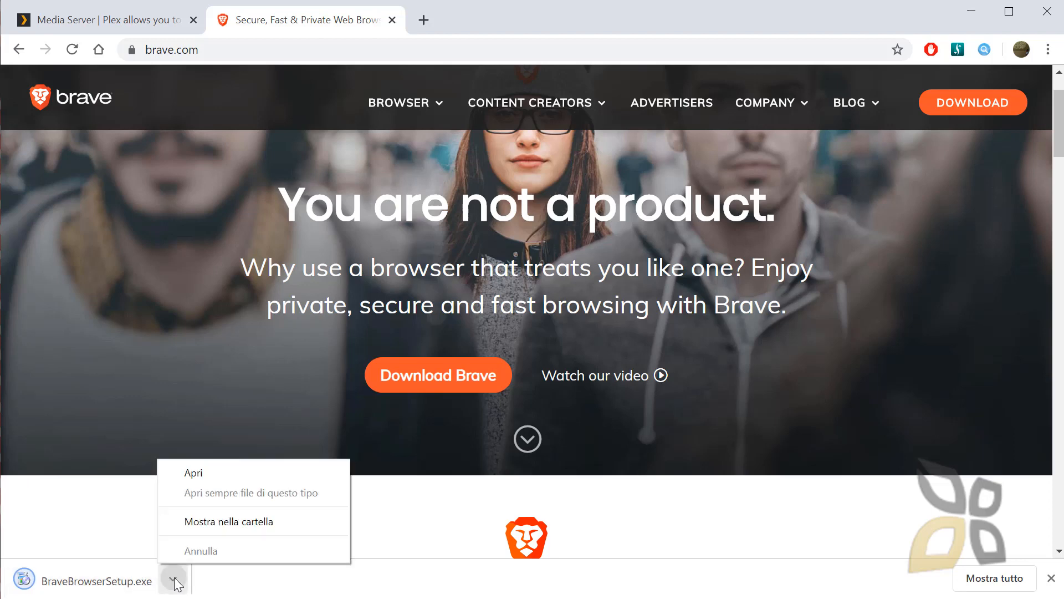
{"action": "left_click", "coordinate": [207, 474]}
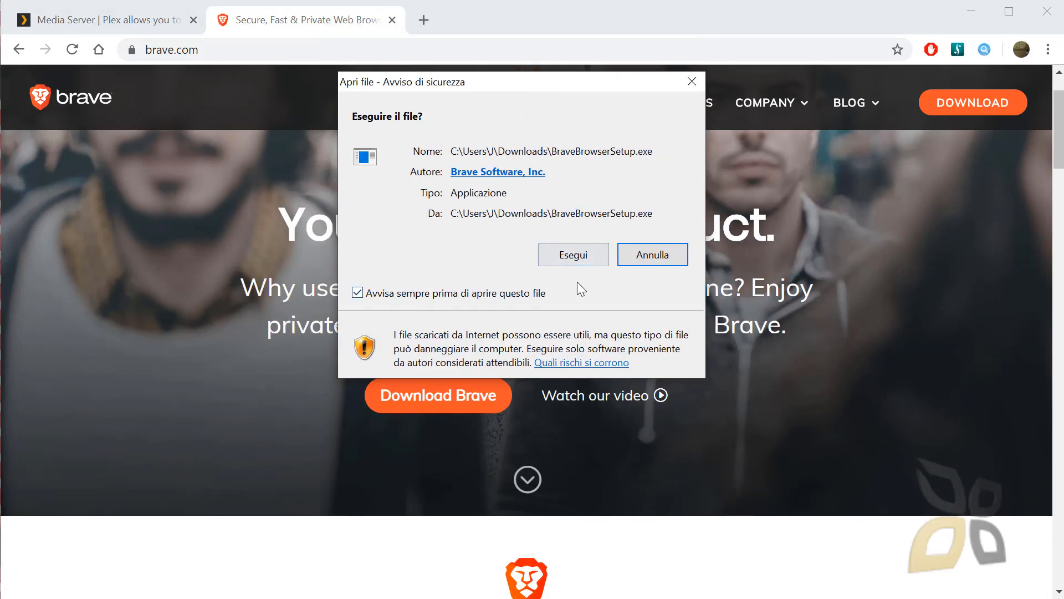
{"action": "left_click", "coordinate": [580, 250]}
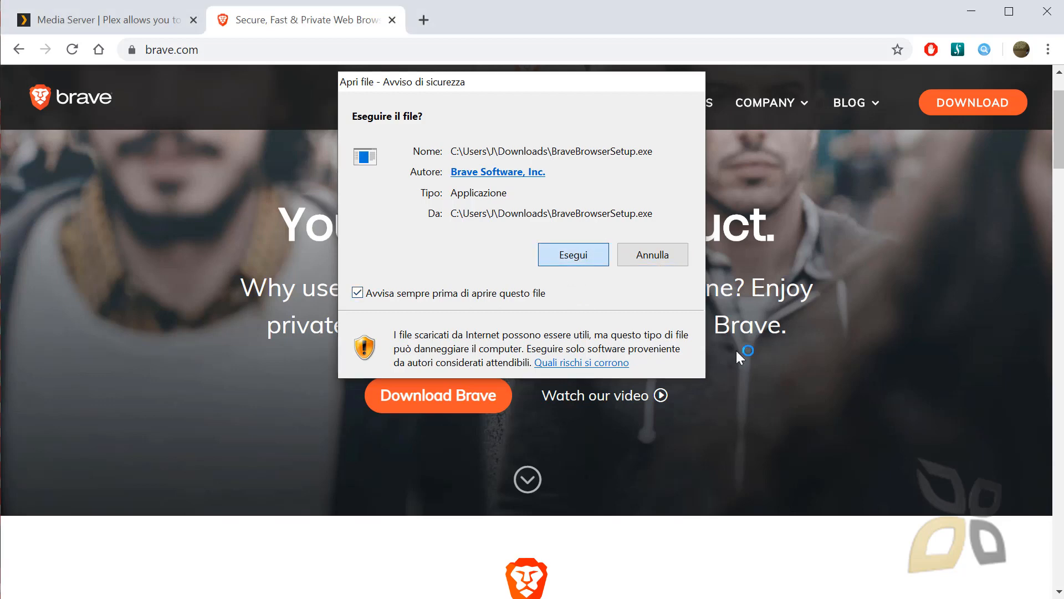
{"action": "mouse_move", "coordinate": [432, 172]}
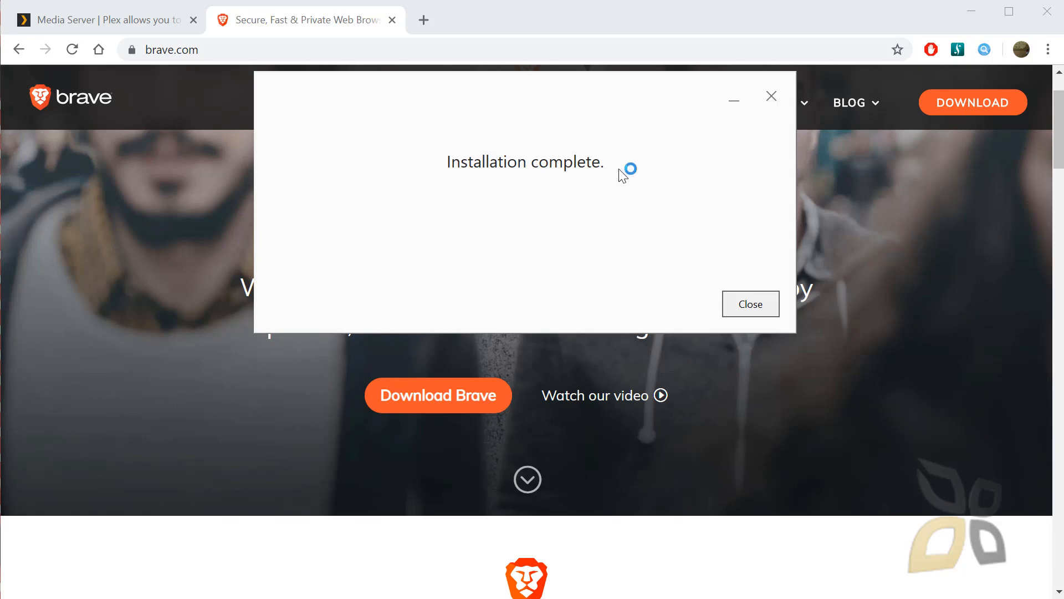
{"action": "left_click", "coordinate": [746, 305]}
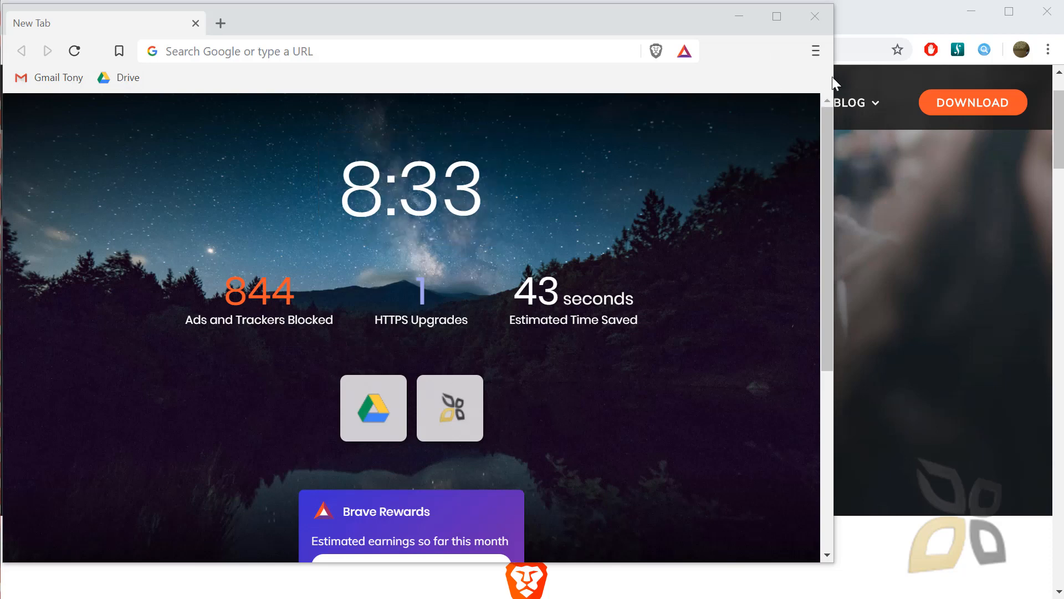
Step: Widen the Brave window to fill the screen width, align it with the screen's upper edge, and turn on Brave Ads
{"action": "left_click_drag", "start_coordinate": [833, 76], "coordinate": [1061, 89]}
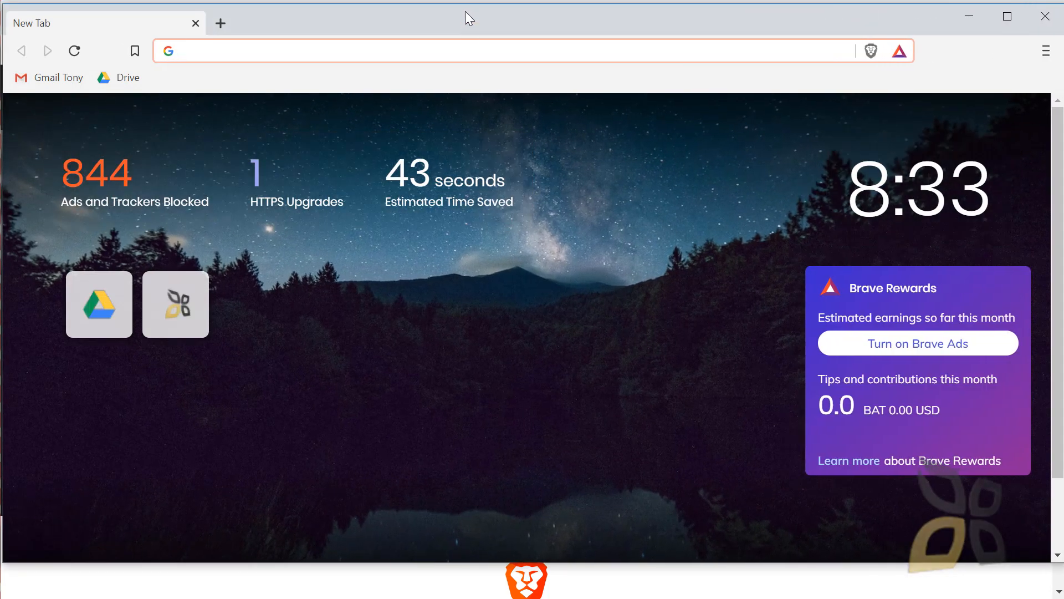
{"action": "left_click_drag", "start_coordinate": [467, 3], "coordinate": [468, 0]}
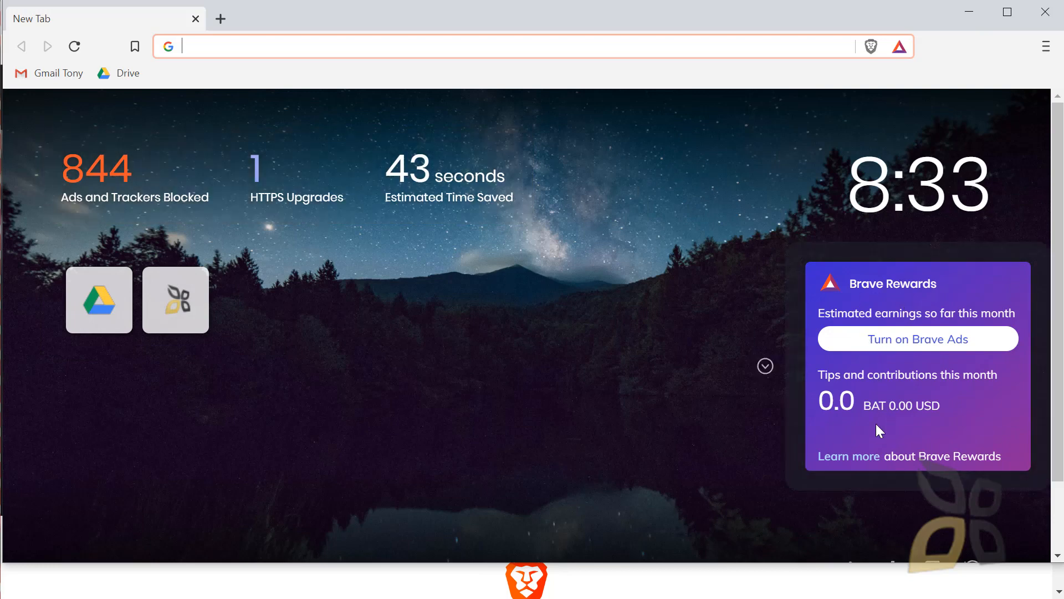
{"action": "left_click", "coordinate": [941, 344]}
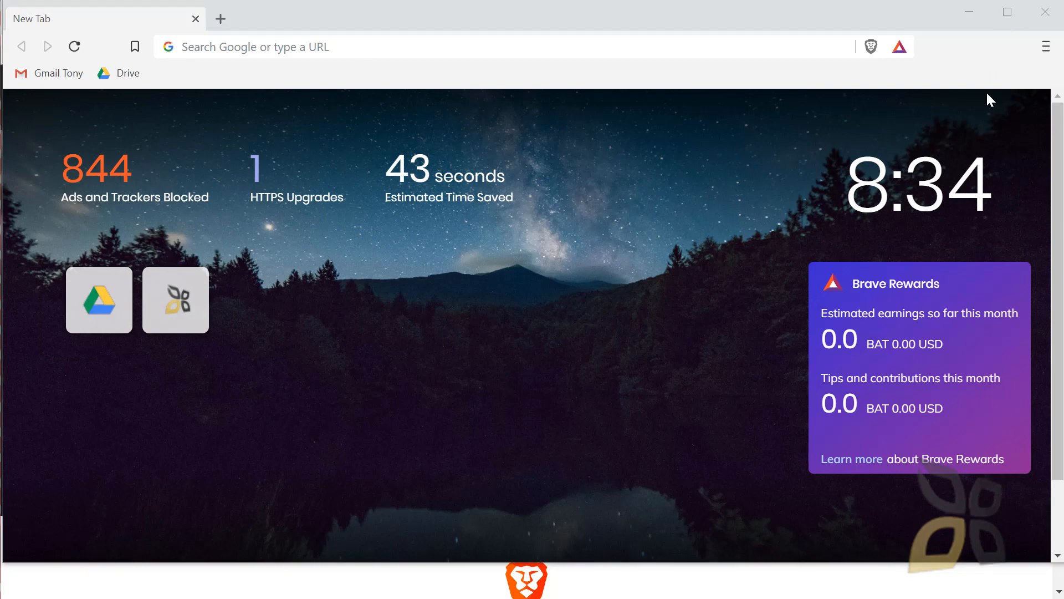
Step: Open the Brave Rewards page through the Learn more link and review its Ads and Auto-Contribute sections
{"action": "left_click", "coordinate": [850, 458]}
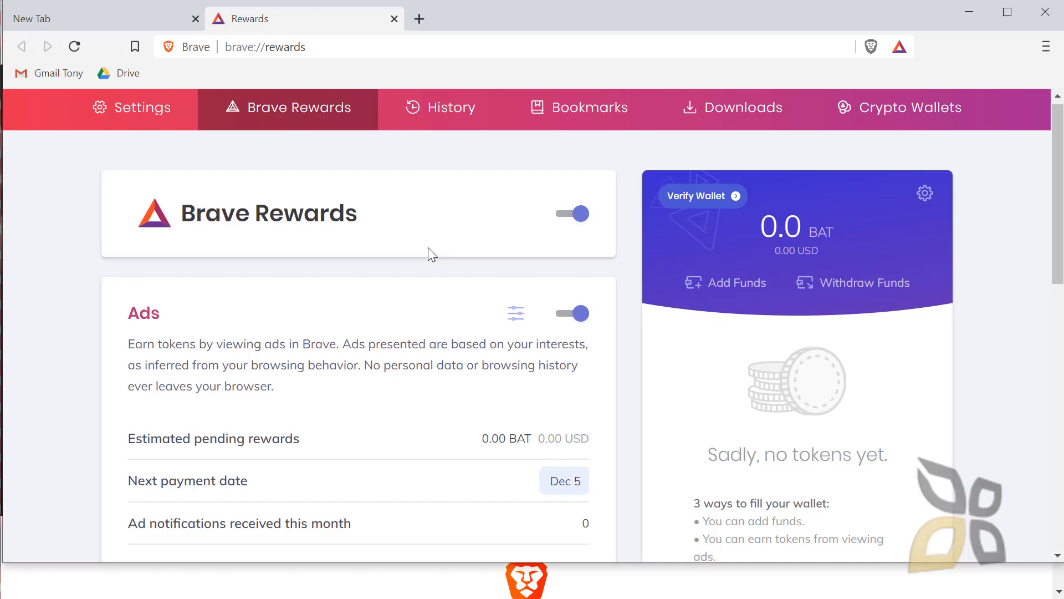
{"action": "scroll", "coordinate": [430, 251], "scroll_direction": "down", "scroll_amount": 2}
{"action": "scroll", "coordinate": [442, 264], "scroll_direction": "down", "scroll_amount": 3}
{"action": "scroll", "coordinate": [450, 275], "scroll_direction": "down", "scroll_amount": 1}
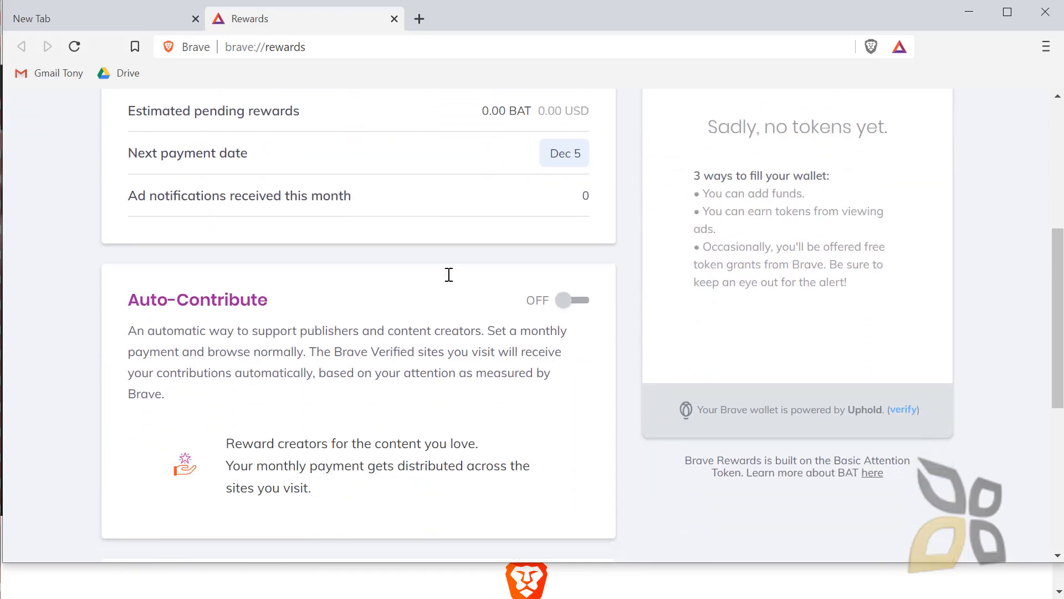
{"action": "left_click_drag", "start_coordinate": [125, 313], "coordinate": [292, 323]}
{"action": "left_click", "coordinate": [296, 320]}
{"action": "scroll", "coordinate": [366, 339], "scroll_direction": "up", "scroll_amount": 1}
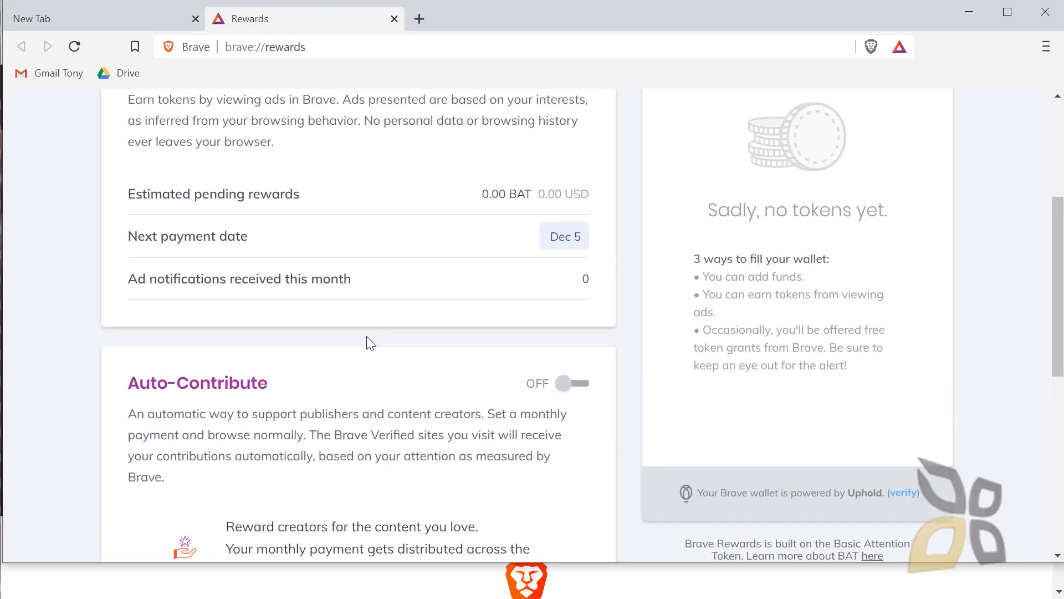
Step: Switch Auto-Contribute on to inspect its monthly payment details, and switch it back off
{"action": "left_click", "coordinate": [562, 386]}
{"action": "scroll", "coordinate": [276, 422], "scroll_direction": "down", "scroll_amount": 3}
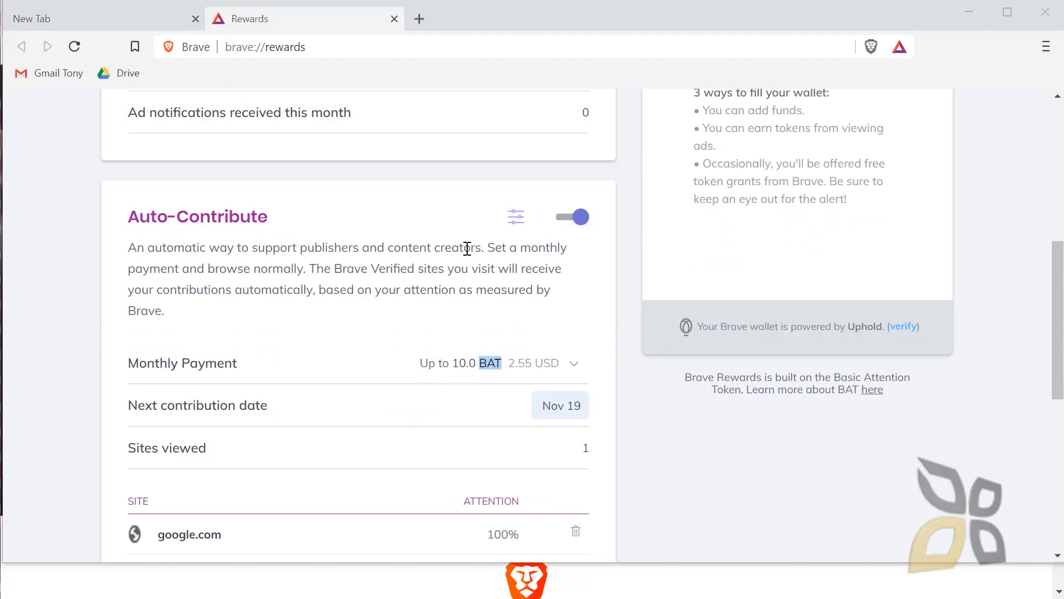
{"action": "left_click", "coordinate": [575, 218]}
Step: Examine how the Ads section describes earning tokens, and look through the rest of the Rewards page
{"action": "scroll", "coordinate": [388, 330], "scroll_direction": "up", "scroll_amount": 8}
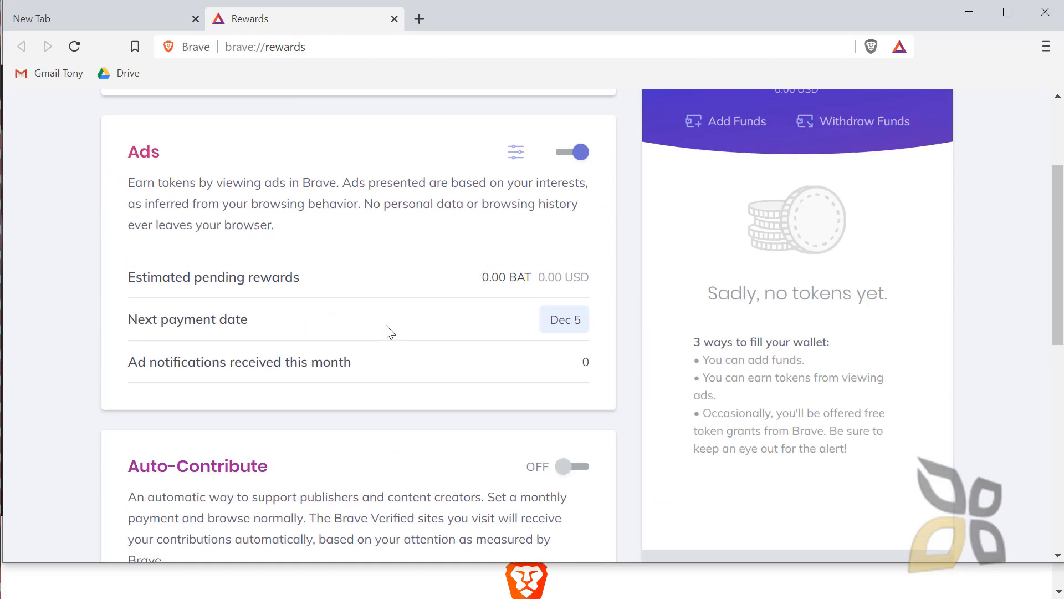
{"action": "double_click", "coordinate": [135, 319]}
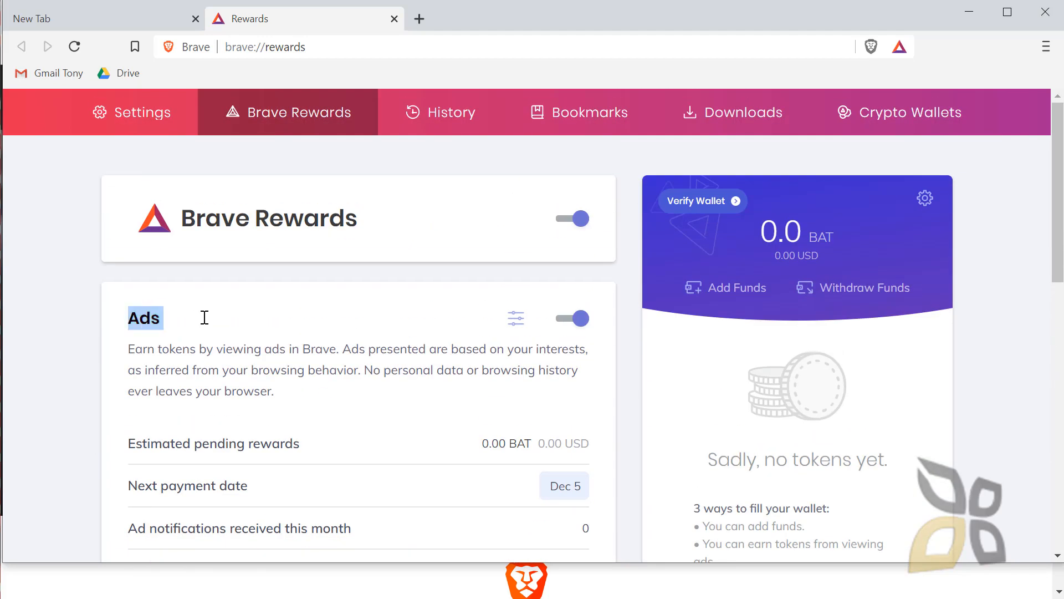
{"action": "scroll", "coordinate": [233, 355], "scroll_direction": "down", "scroll_amount": 3}
{"action": "left_click", "coordinate": [184, 228]}
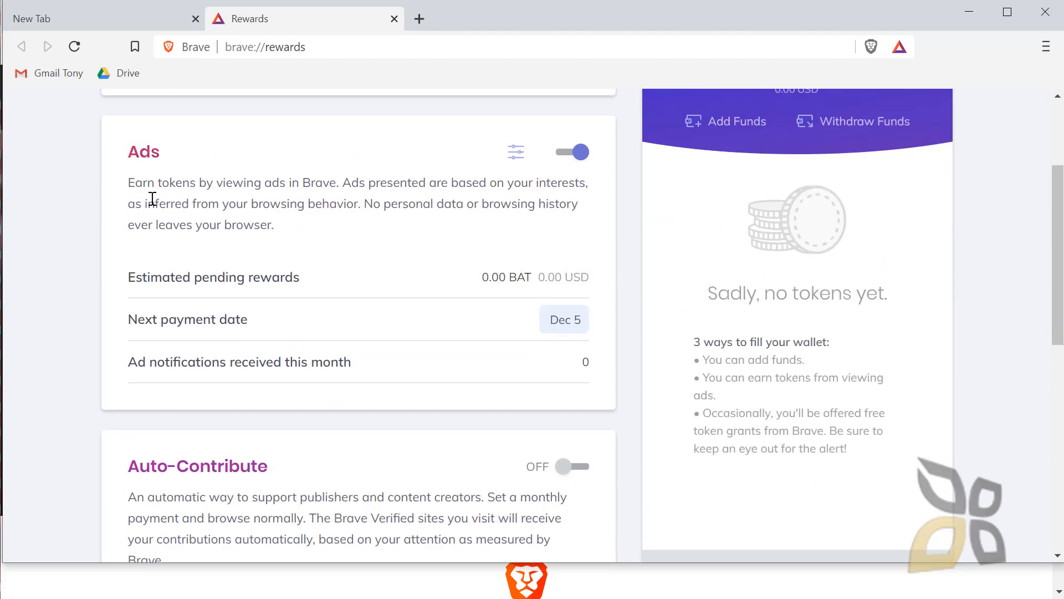
{"action": "left_click_drag", "start_coordinate": [135, 183], "coordinate": [352, 250]}
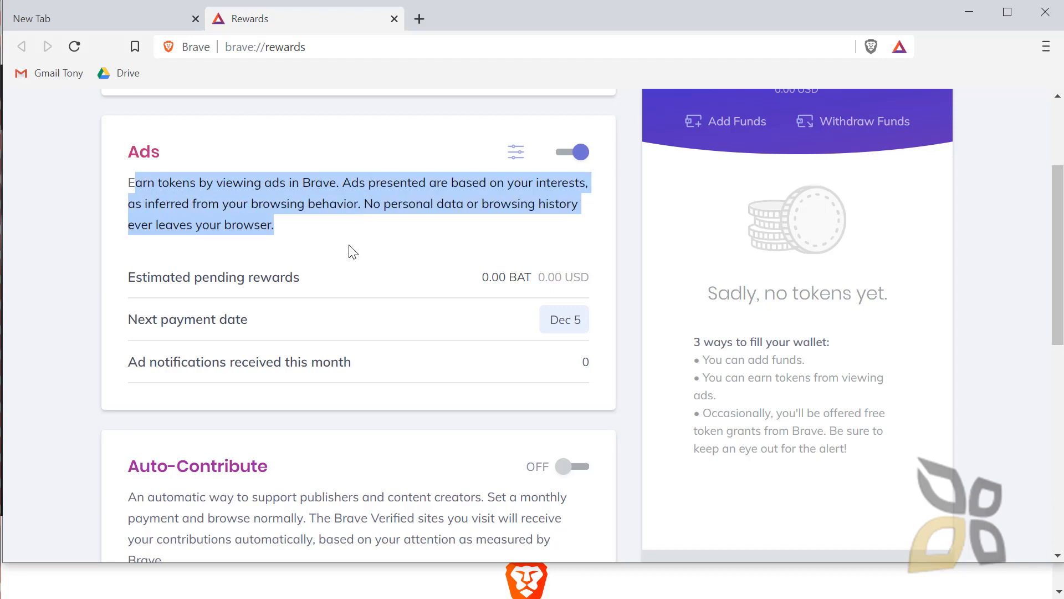
{"action": "left_click", "coordinate": [286, 228]}
{"action": "scroll", "coordinate": [772, 358], "scroll_direction": "up", "scroll_amount": 2}
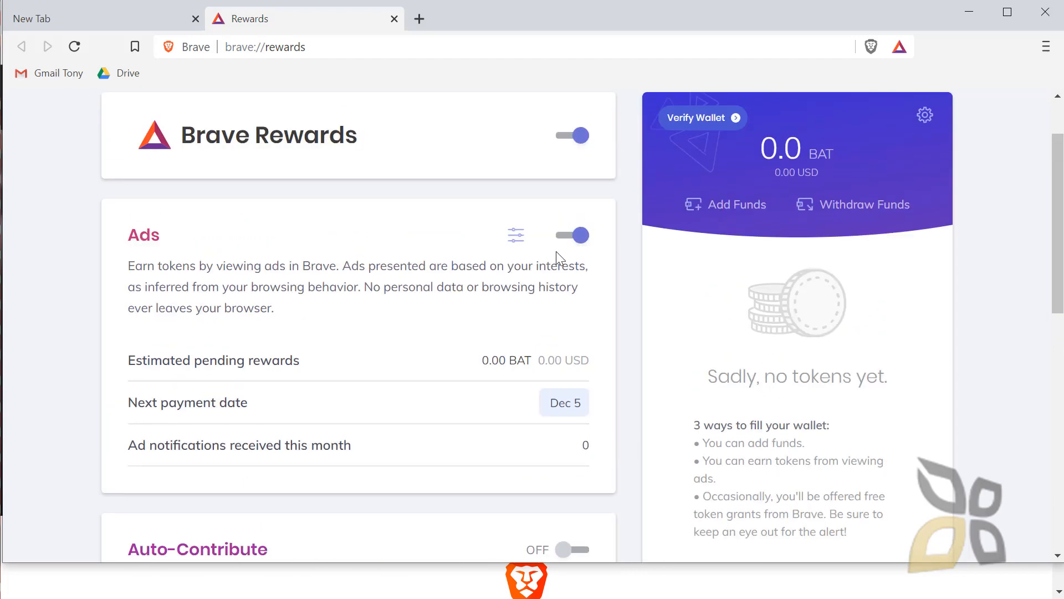
{"action": "scroll", "coordinate": [560, 257], "scroll_direction": "down", "scroll_amount": 10}
{"action": "scroll", "coordinate": [441, 325], "scroll_direction": "up", "scroll_amount": 10}
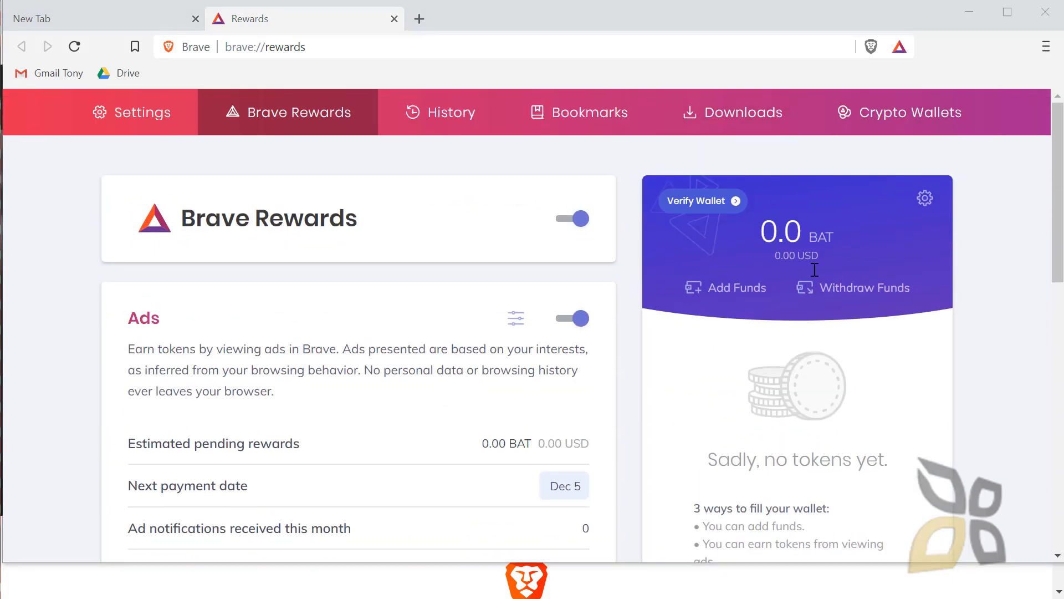
Step: Review the wallet's three ways to add tokens and close the New Tab page, keeping the Rewards page open
{"action": "scroll", "coordinate": [898, 364], "scroll_direction": "down", "scroll_amount": 3}
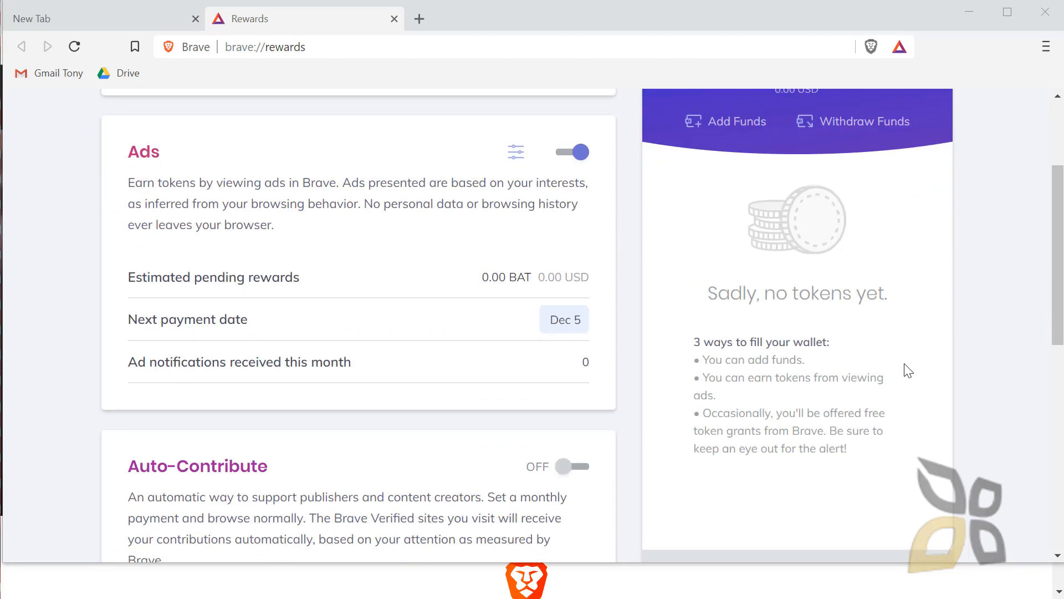
{"action": "scroll", "coordinate": [910, 370], "scroll_direction": "up", "scroll_amount": 3}
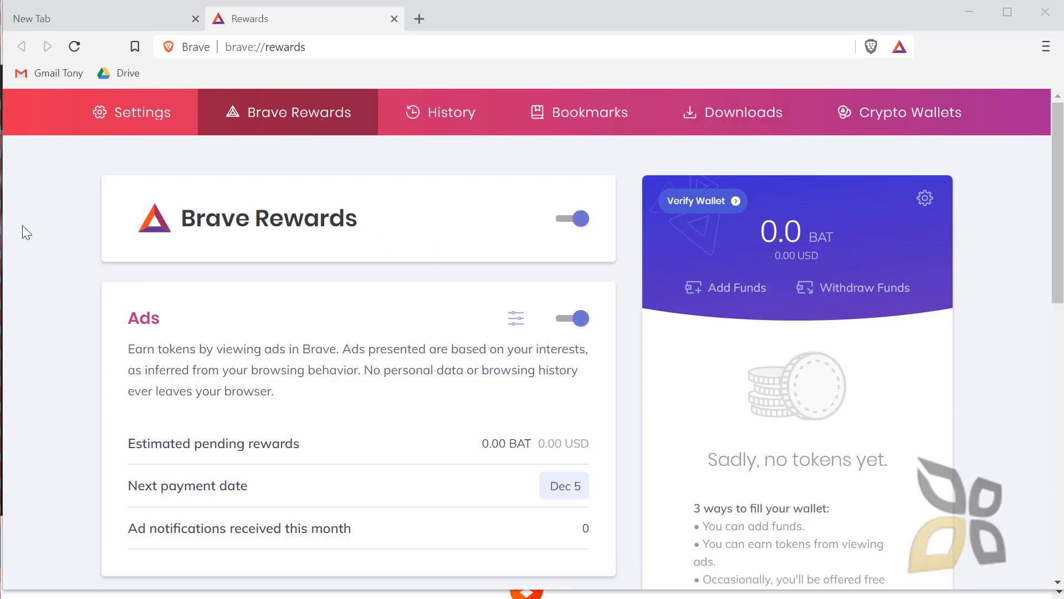
{"action": "left_click", "coordinate": [195, 19]}
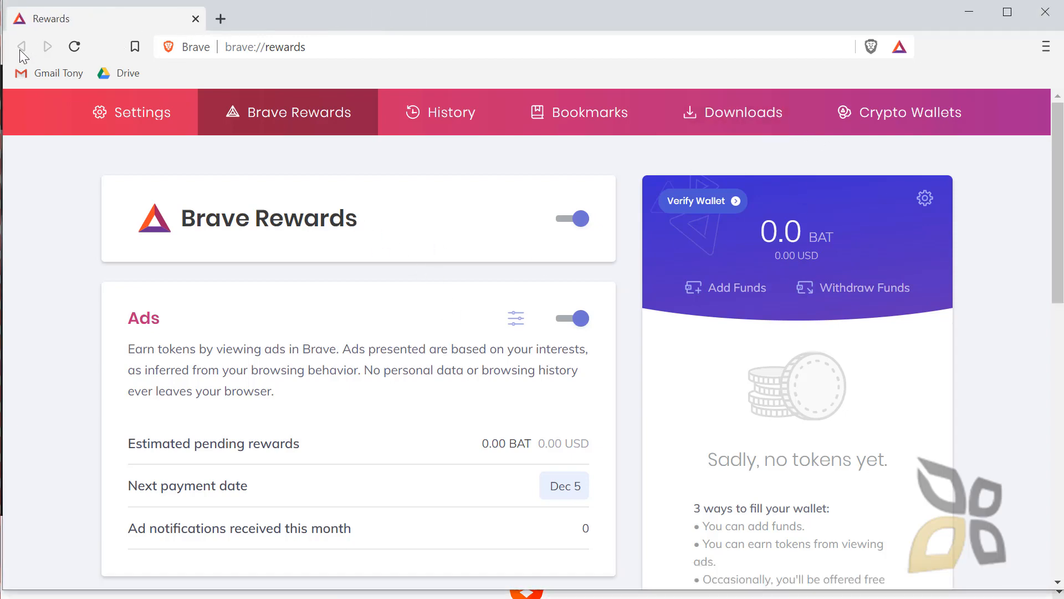